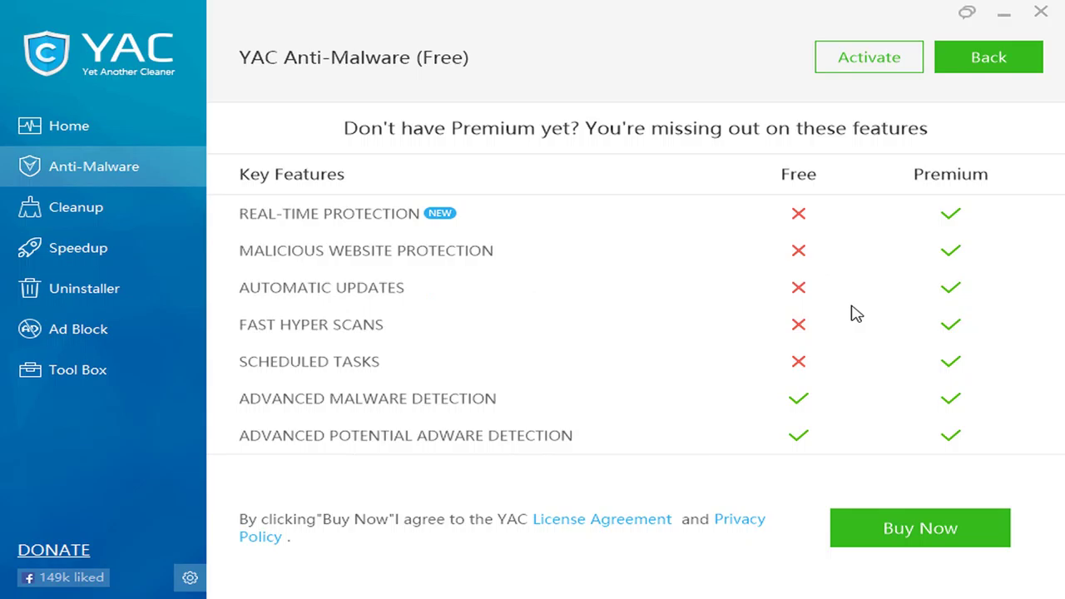
Run the Speedup scan to find startup, memory and internet settings that can be optimized.
{"action": "left_click", "coordinate": [87, 131]}
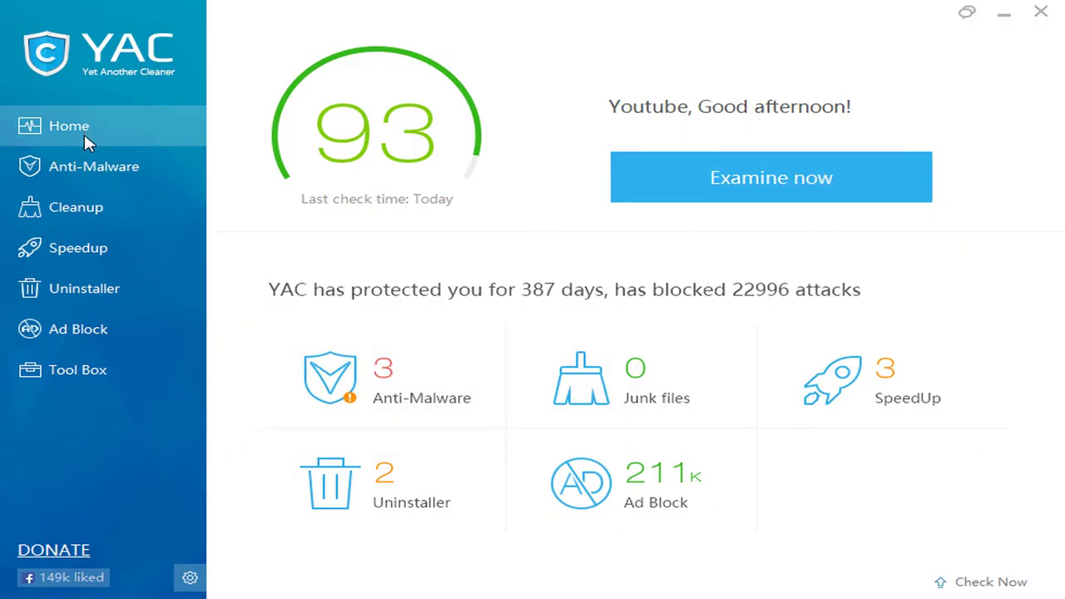
{"action": "left_click", "coordinate": [93, 163]}
{"action": "left_click", "coordinate": [61, 250]}
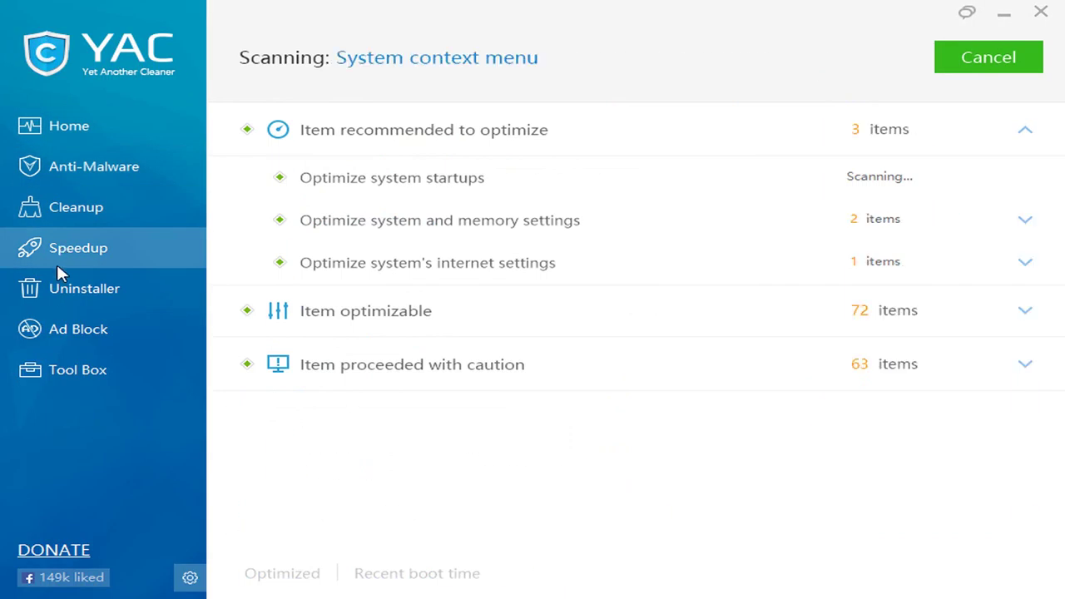
{"action": "left_click", "coordinate": [57, 298]}
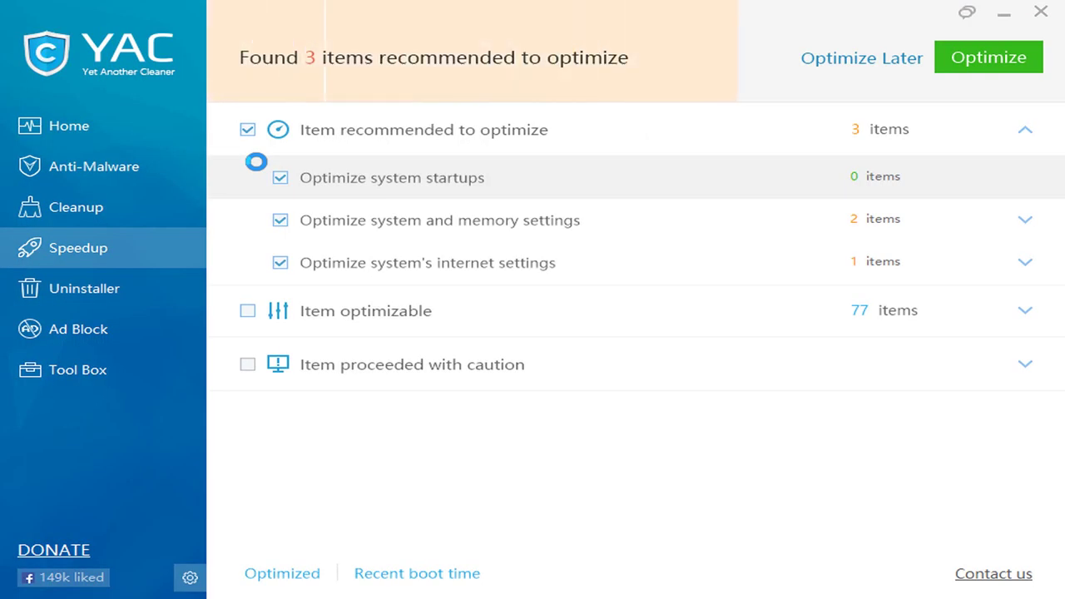
Examine the Uninstaller's list of installed software, including sizes, install dates and uninstall rates.
{"action": "left_click", "coordinate": [47, 291]}
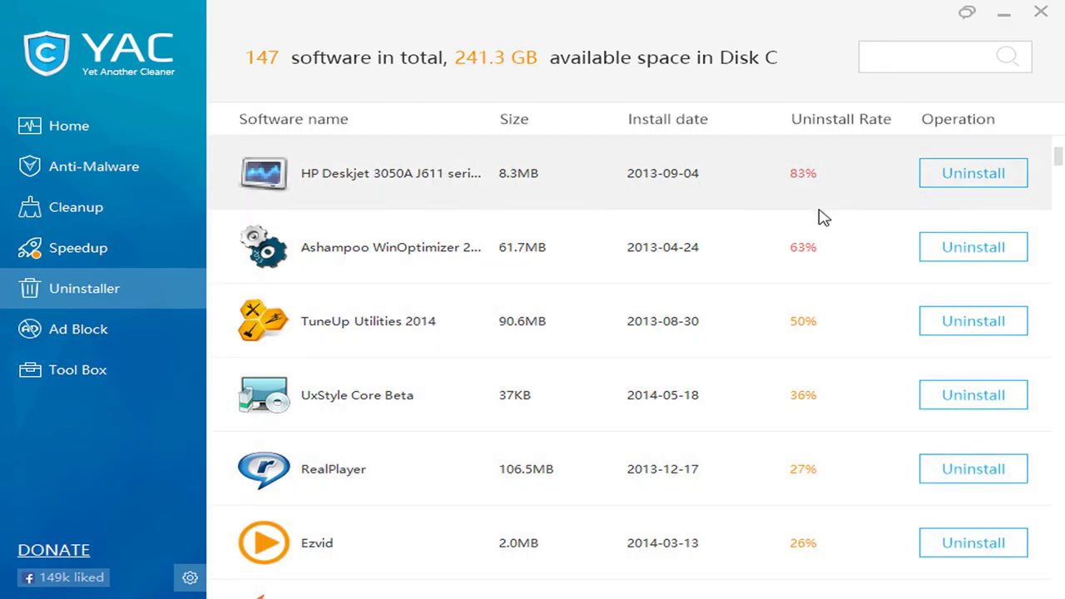
{"action": "scroll", "coordinate": [824, 399], "scroll_direction": "down", "scroll_amount": 7}
{"action": "scroll", "coordinate": [290, 286], "scroll_direction": "up", "scroll_amount": 3}
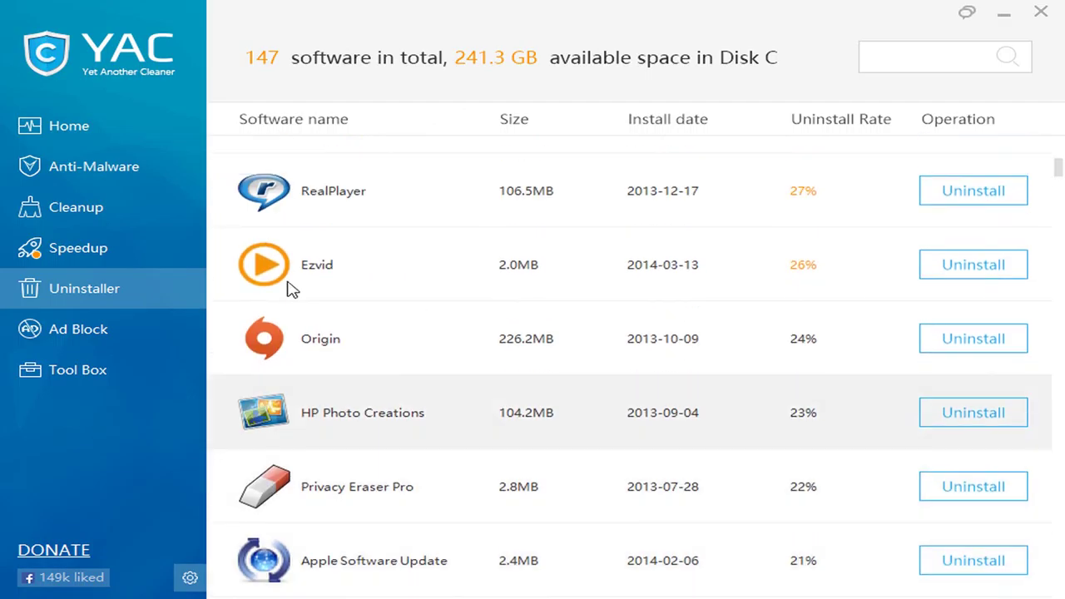
{"action": "scroll", "coordinate": [425, 349], "scroll_direction": "down", "scroll_amount": 7}
{"action": "scroll", "coordinate": [425, 350], "scroll_direction": "down", "scroll_amount": 8}
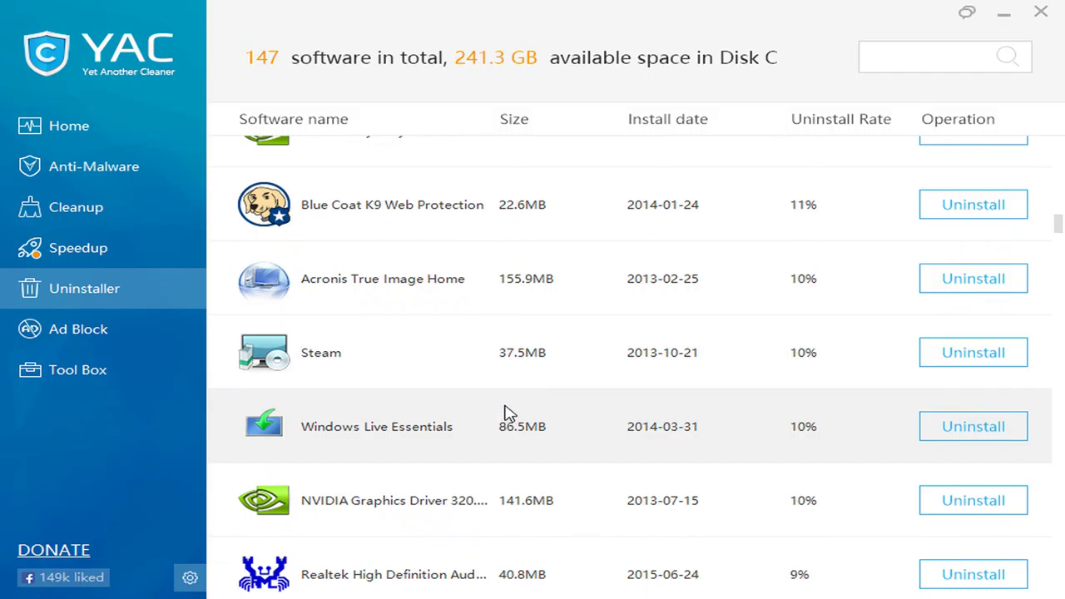
{"action": "scroll", "coordinate": [509, 413], "scroll_direction": "down", "scroll_amount": 7}
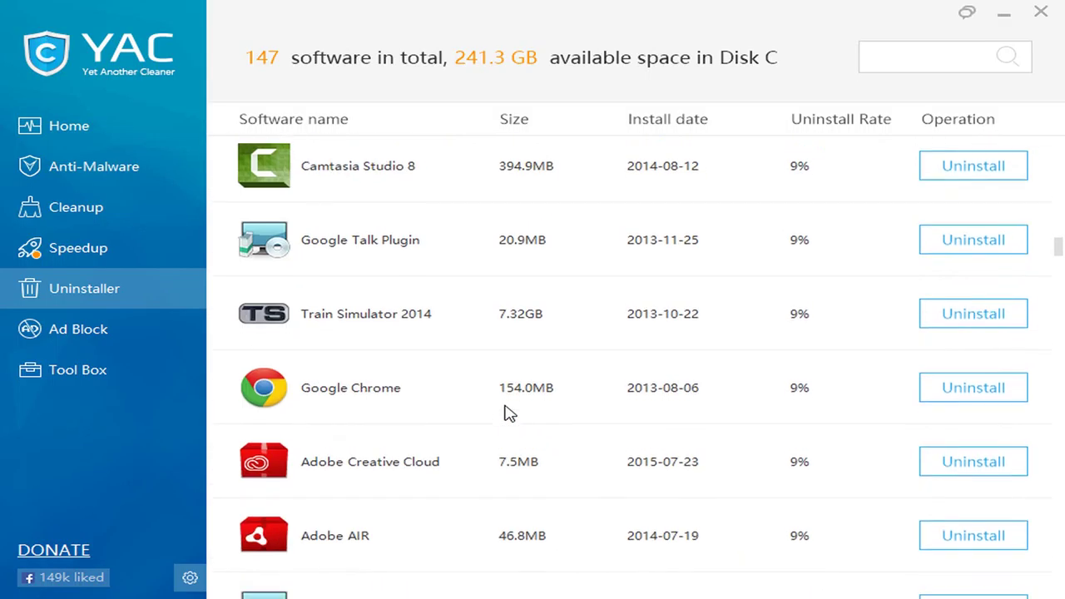
{"action": "scroll", "coordinate": [665, 407], "scroll_direction": "down", "scroll_amount": 10}
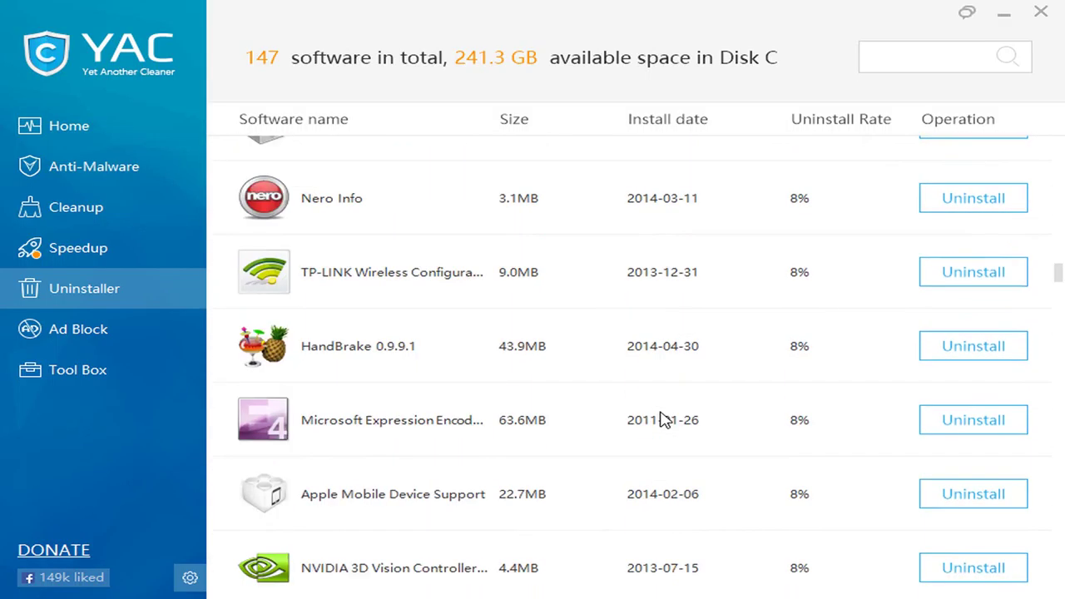
{"action": "scroll", "coordinate": [665, 420], "scroll_direction": "down", "scroll_amount": 8}
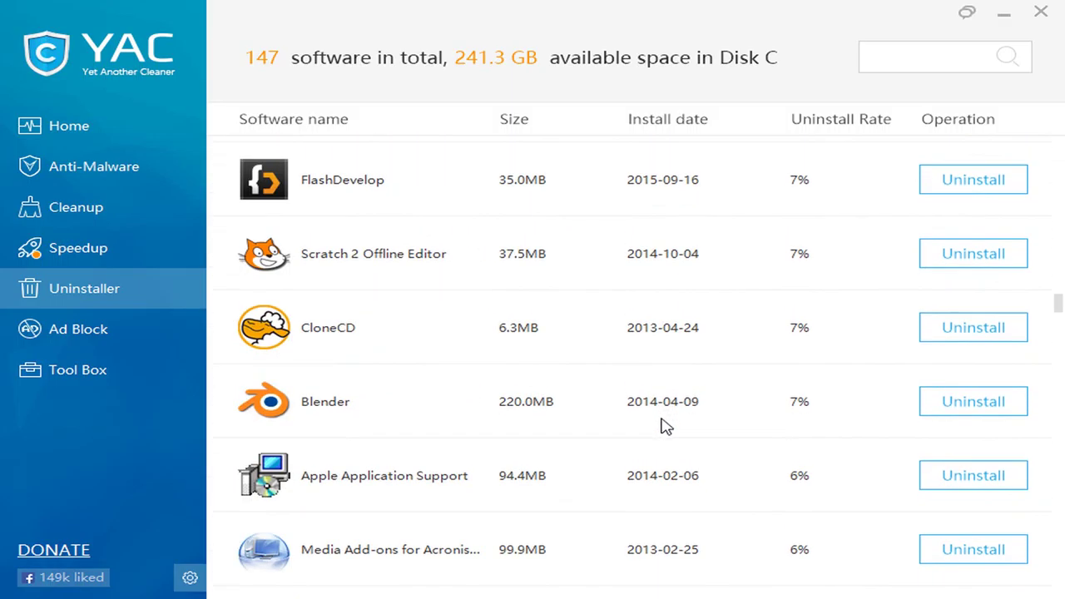
{"action": "scroll", "coordinate": [665, 426], "scroll_direction": "down", "scroll_amount": 4}
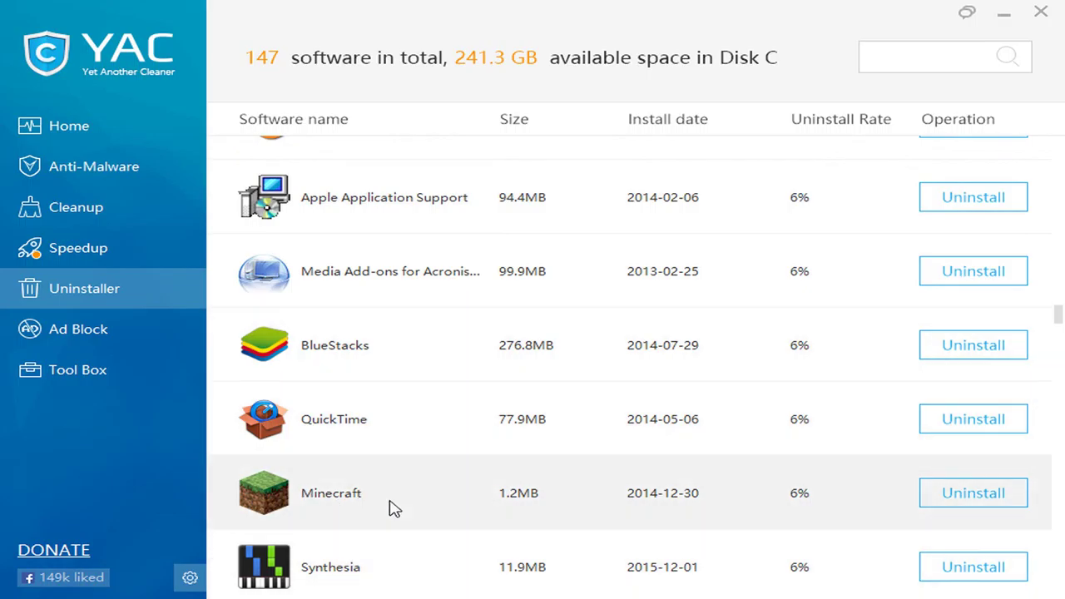
{"action": "scroll", "coordinate": [466, 480], "scroll_direction": "up", "scroll_amount": 8}
{"action": "scroll", "coordinate": [811, 279], "scroll_direction": "up", "scroll_amount": 10}
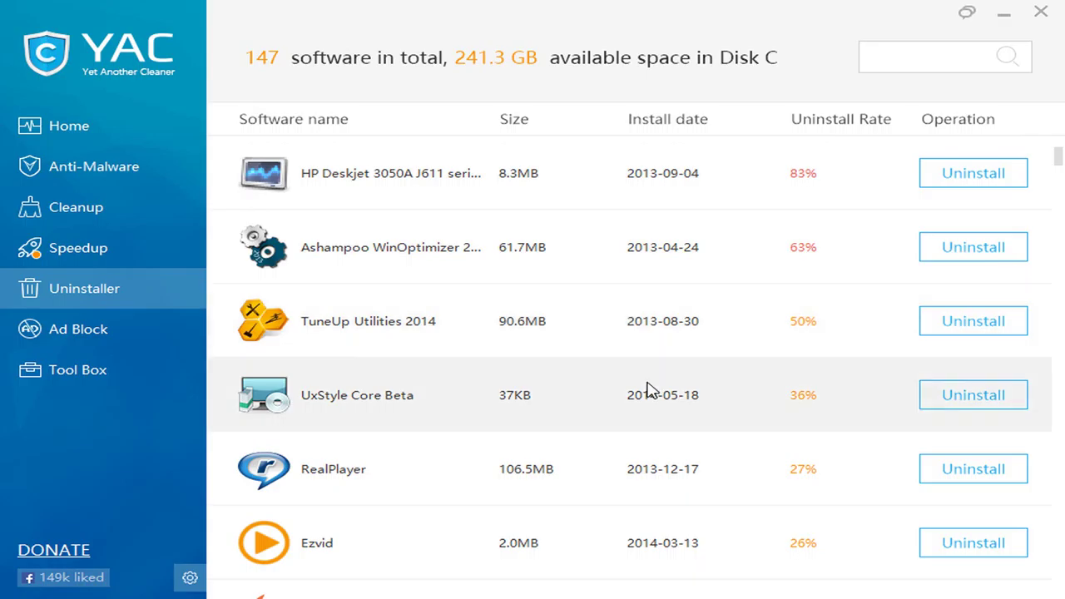
Uninstall Ezvid completely, agreeing to remove all of its unused shared files.
{"action": "scroll", "coordinate": [596, 404], "scroll_direction": "down", "scroll_amount": 2}
{"action": "scroll", "coordinate": [595, 402], "scroll_direction": "down", "scroll_amount": 5}
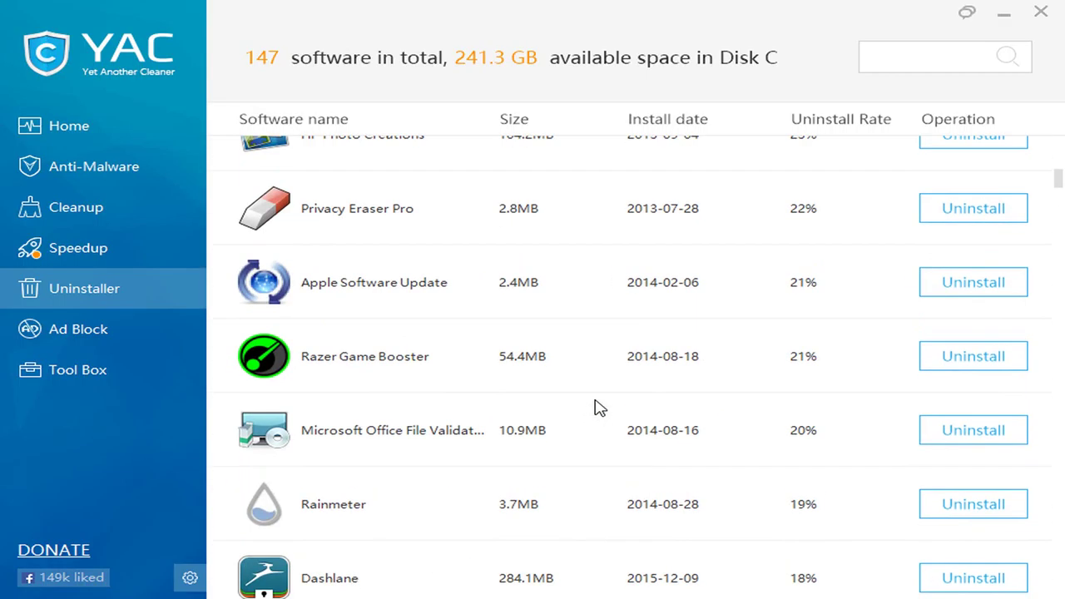
{"action": "scroll", "coordinate": [595, 403], "scroll_direction": "up", "scroll_amount": 4}
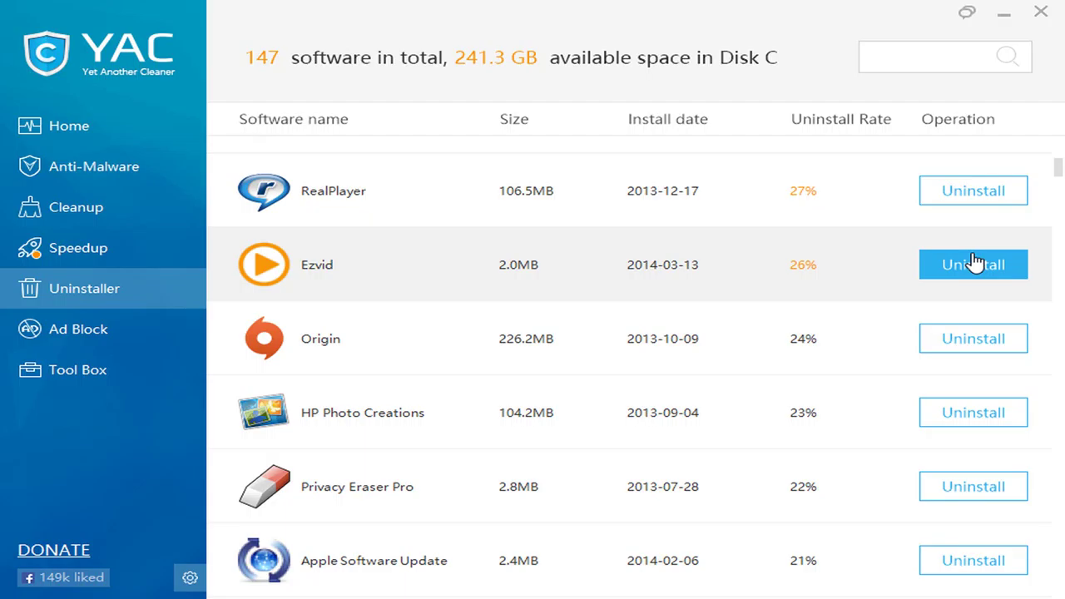
{"action": "left_click", "coordinate": [973, 263]}
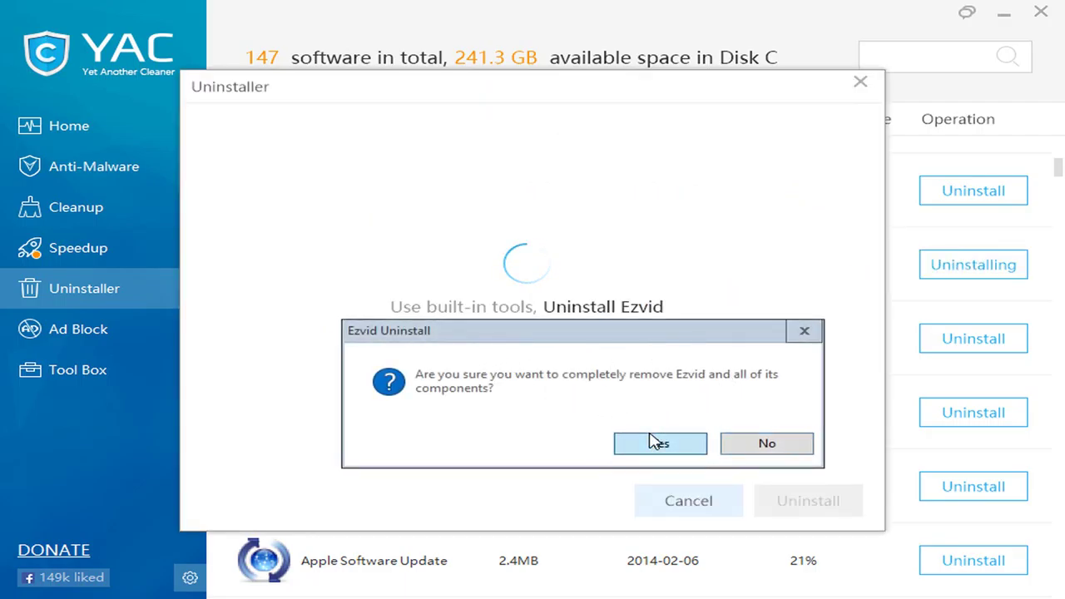
{"action": "left_click", "coordinate": [656, 442]}
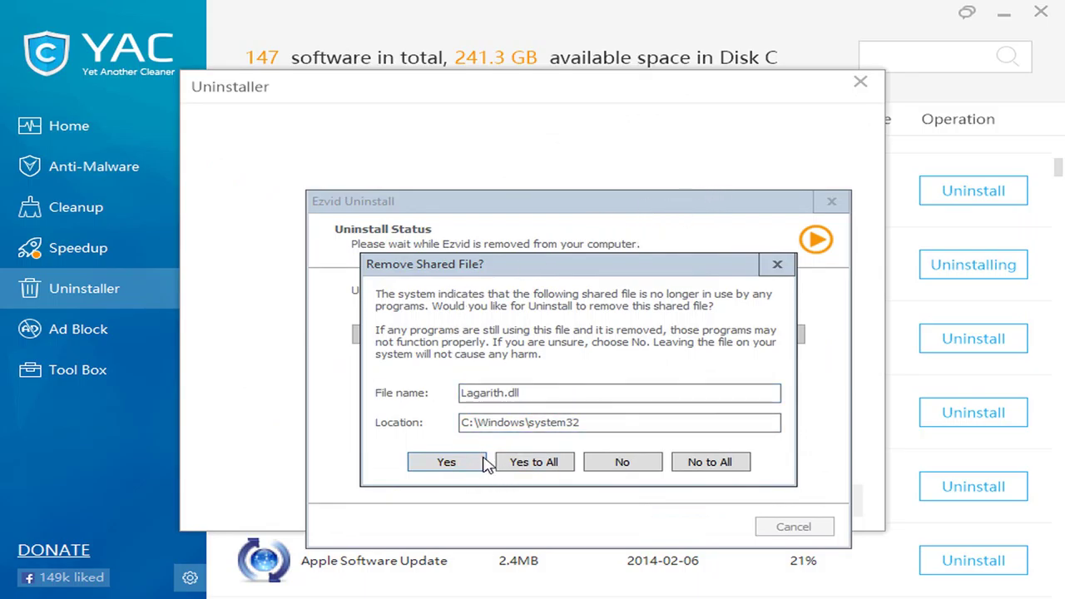
{"action": "left_click", "coordinate": [527, 460]}
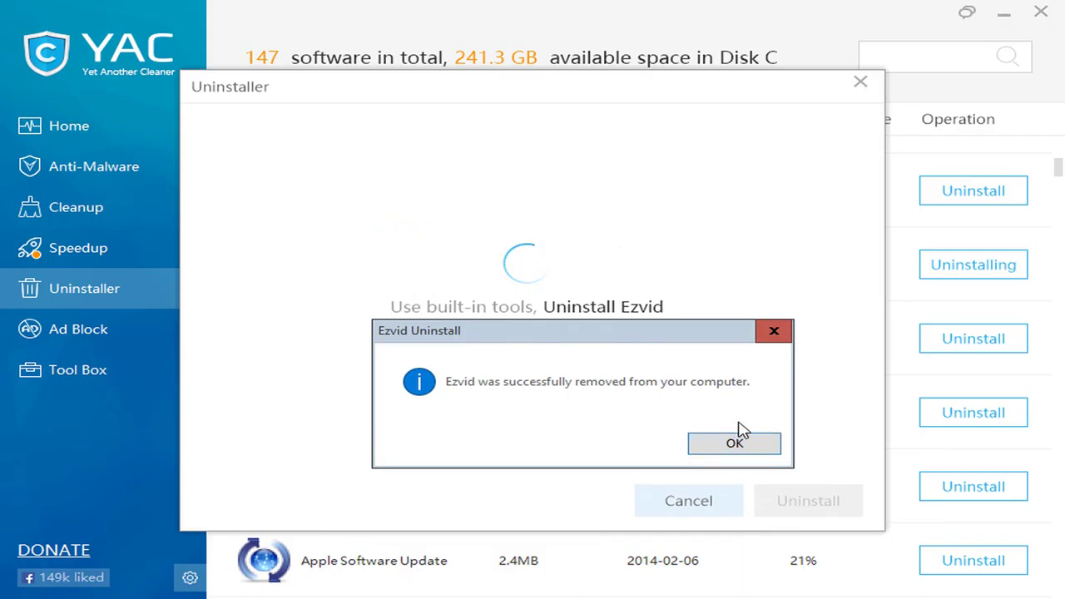
{"action": "left_click", "coordinate": [730, 444]}
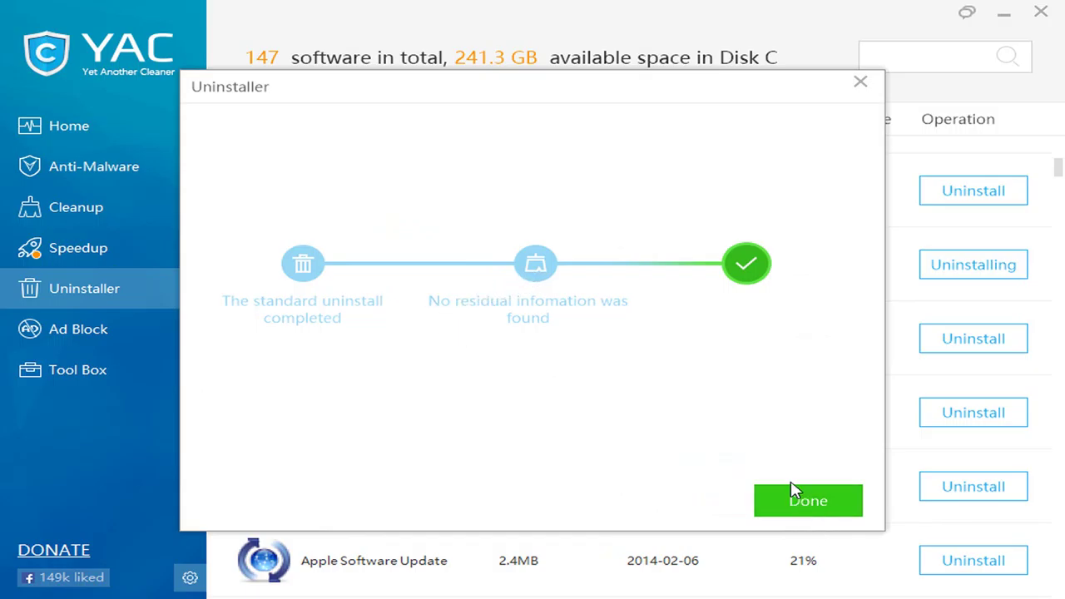
{"action": "left_click", "coordinate": [759, 497]}
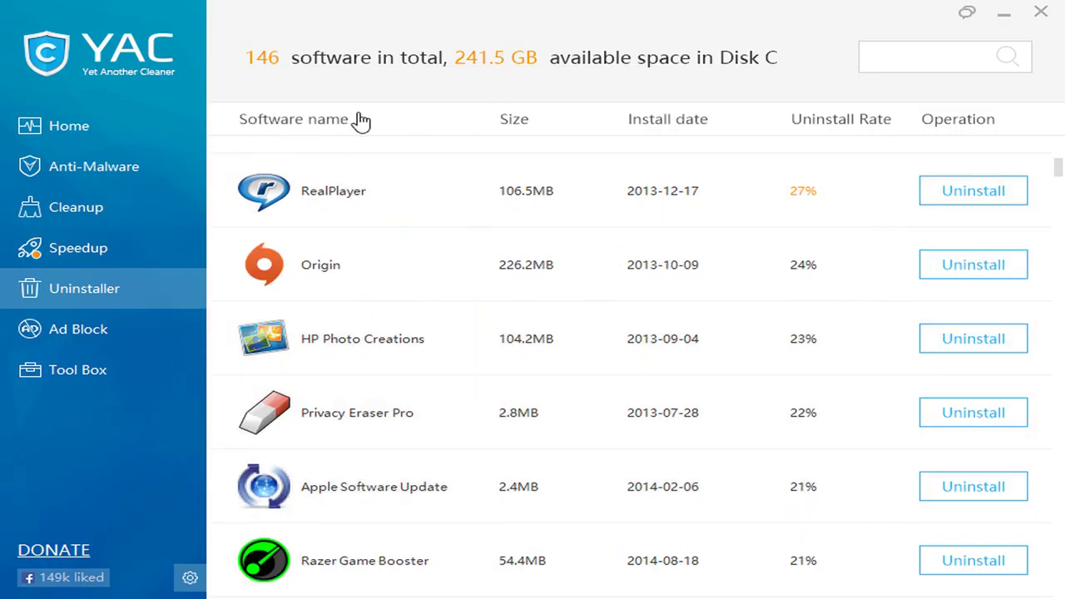
Try to uninstall Microsoft Expression Encoder 4, and close its uninstall dialog.
{"action": "scroll", "coordinate": [582, 252], "scroll_direction": "up", "scroll_amount": 3}
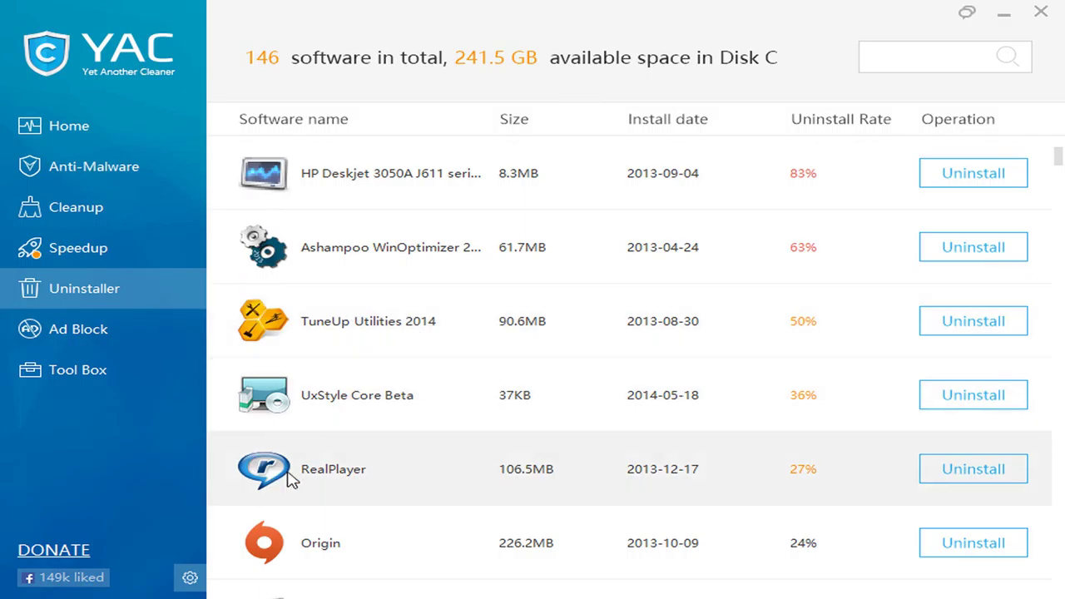
{"action": "scroll", "coordinate": [525, 525], "scroll_direction": "down", "scroll_amount": 10}
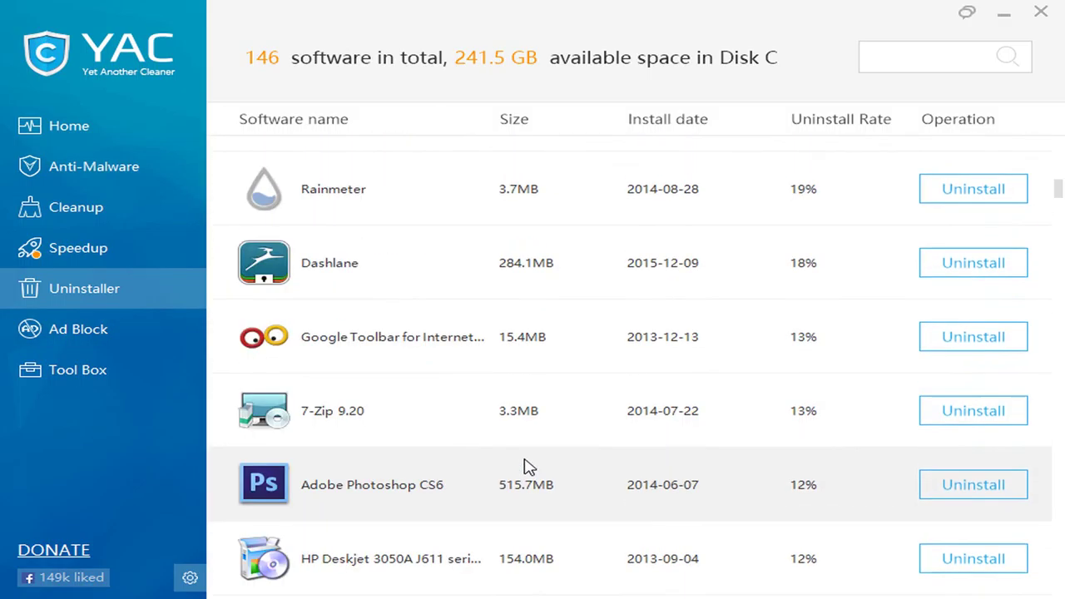
{"action": "scroll", "coordinate": [516, 440], "scroll_direction": "down", "scroll_amount": 3}
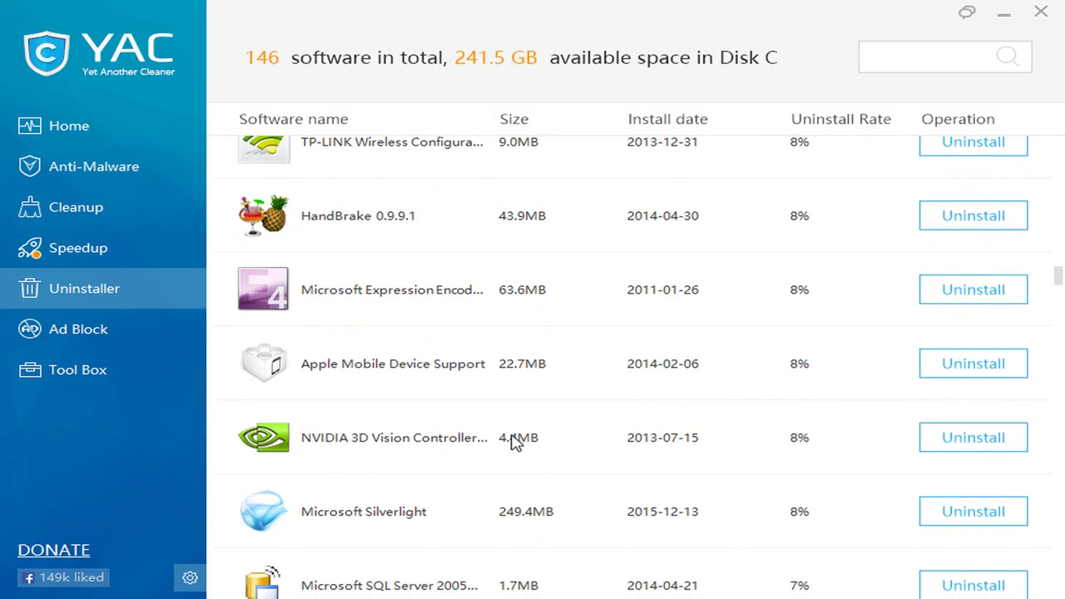
{"action": "left_click", "coordinate": [925, 290]}
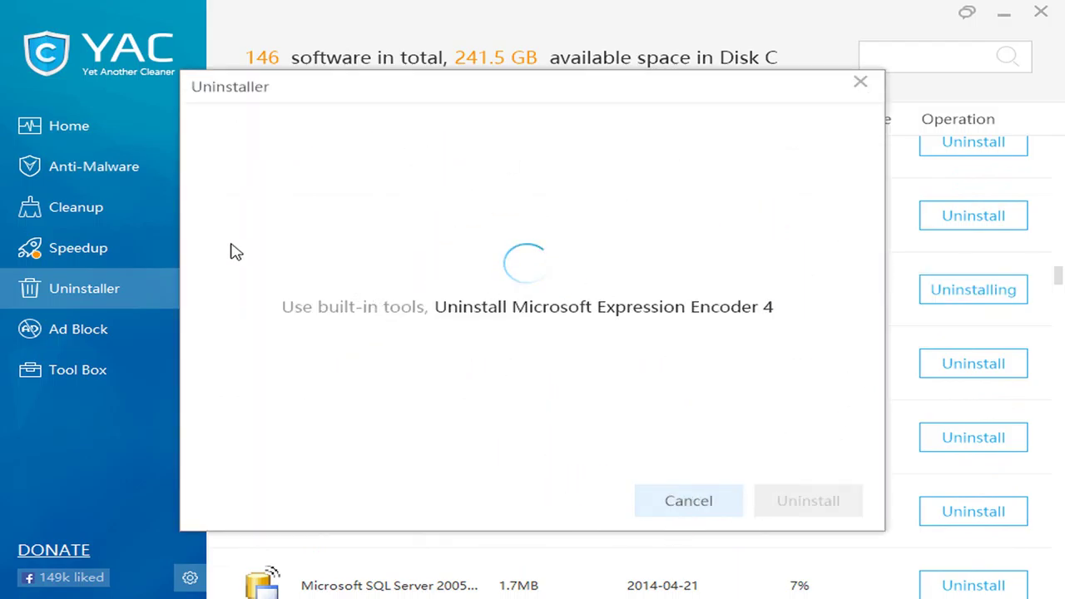
{"action": "left_click_drag", "start_coordinate": [266, 102], "coordinate": [0, 308]}
{"action": "left_click_drag", "start_coordinate": [162, 302], "coordinate": [405, 375]}
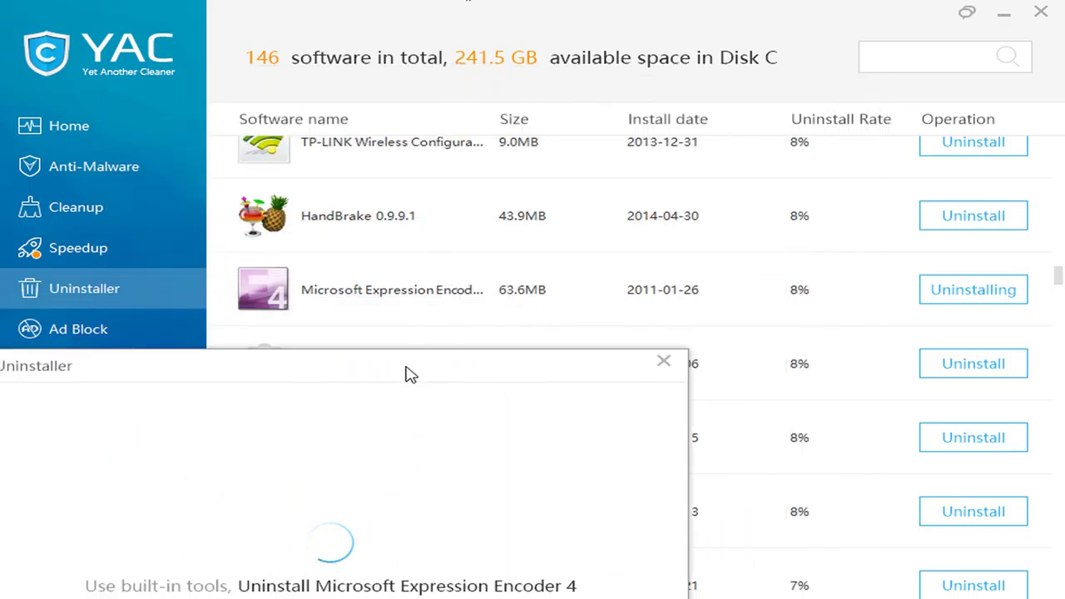
{"action": "left_click_drag", "start_coordinate": [364, 383], "coordinate": [776, 51]}
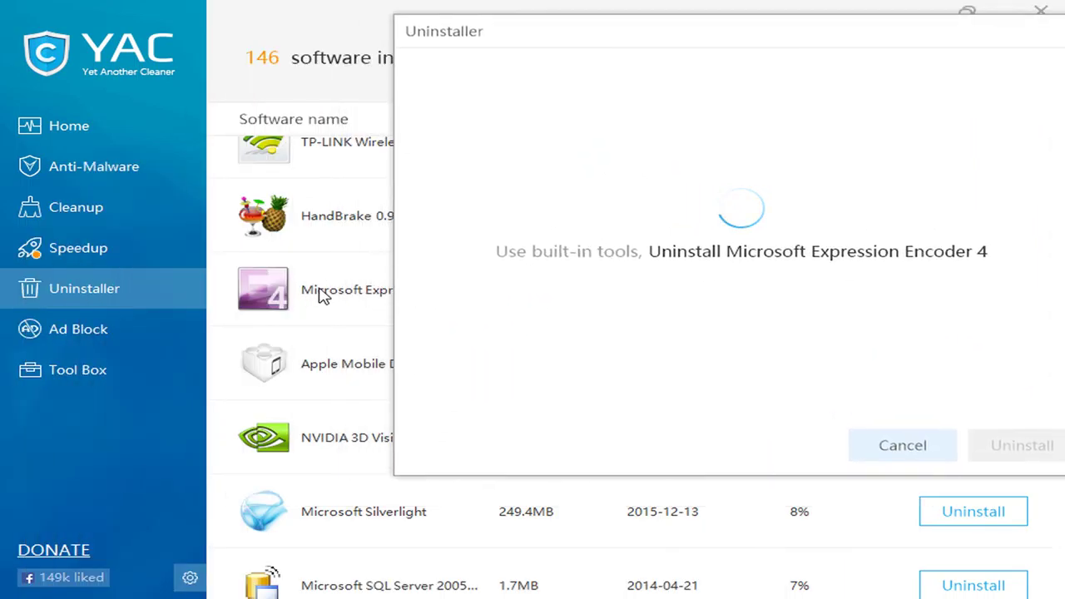
{"action": "left_click_drag", "start_coordinate": [562, 40], "coordinate": [324, 213]}
{"action": "left_click_drag", "start_coordinate": [331, 194], "coordinate": [324, 123]}
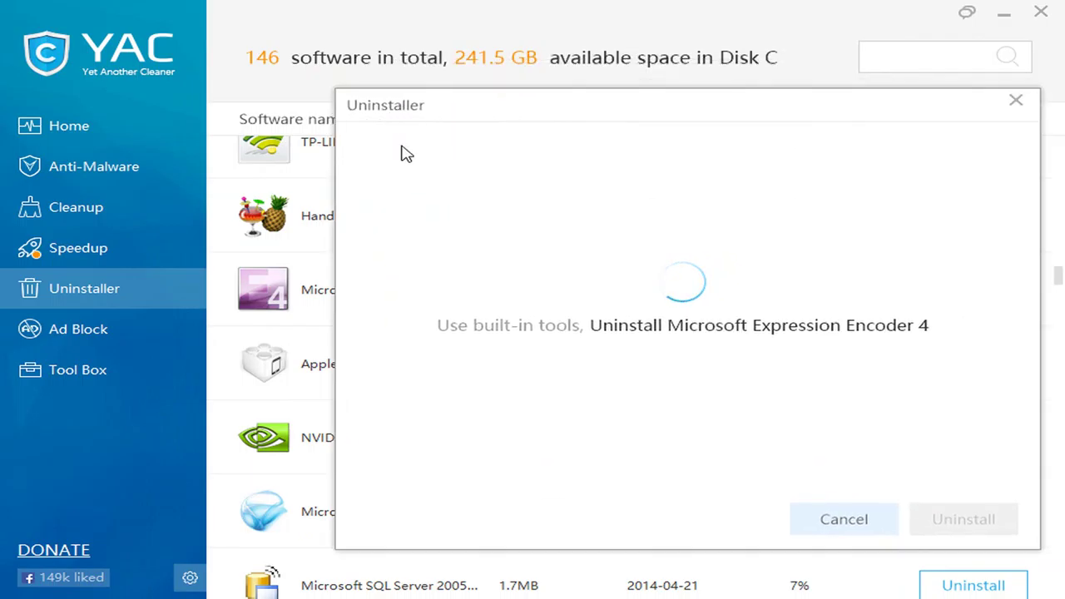
{"action": "left_click_drag", "start_coordinate": [437, 128], "coordinate": [301, 119]}
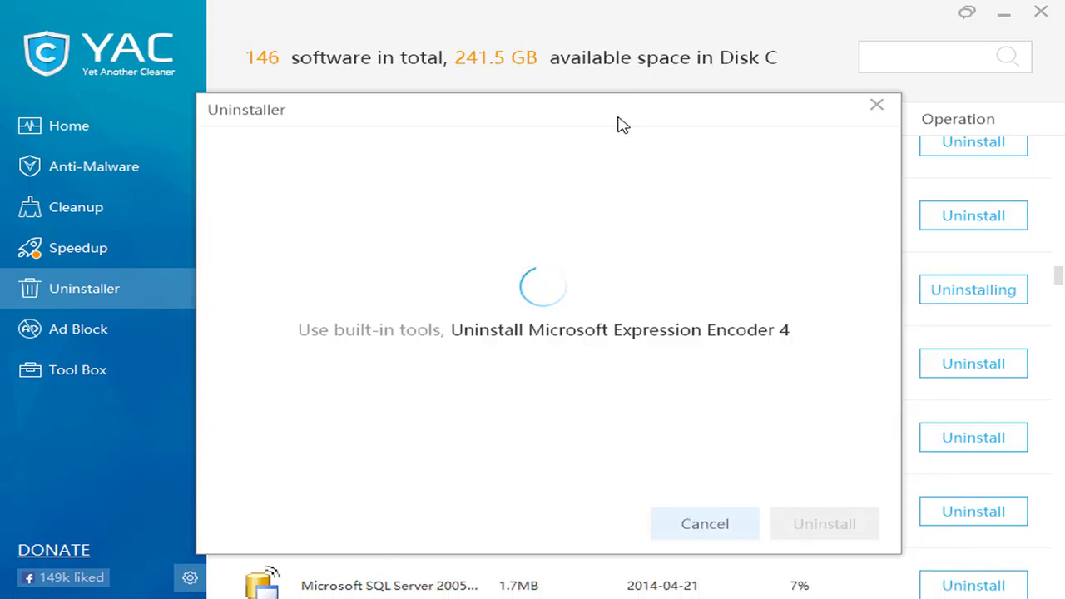
{"action": "left_click", "coordinate": [877, 106]}
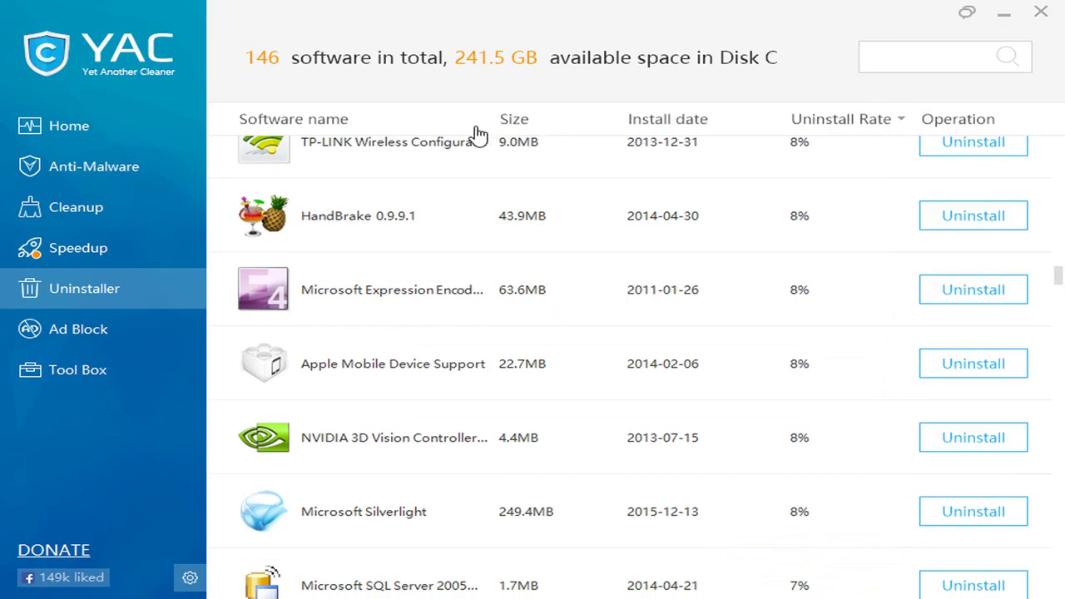
Optimize the recommended system, memory and internet settings found by the Speedup scan, and finish the optimization.
{"action": "left_click", "coordinate": [67, 253]}
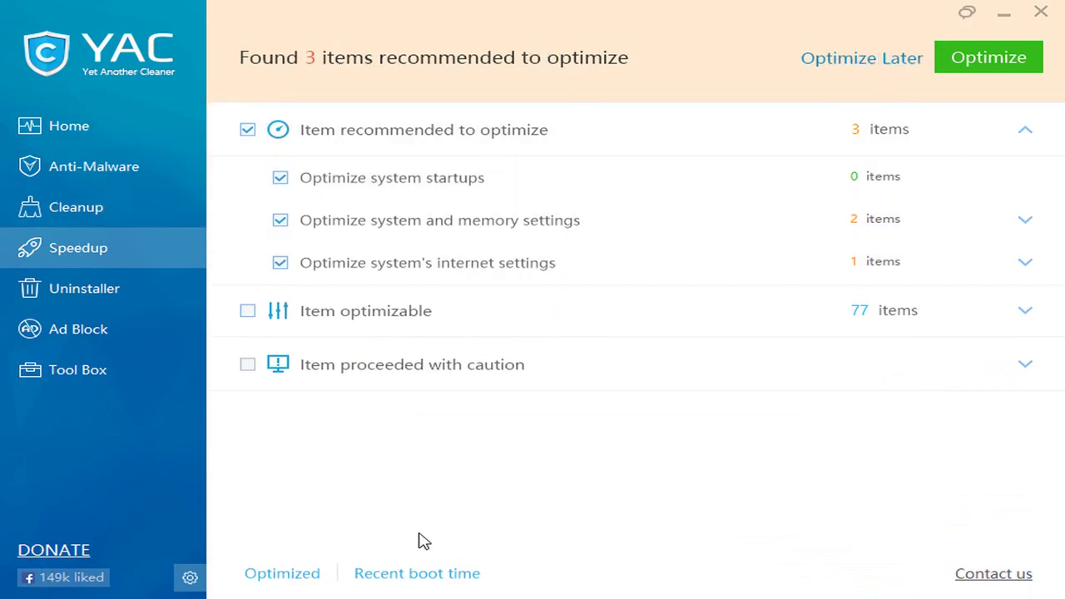
{"action": "left_click", "coordinate": [998, 59]}
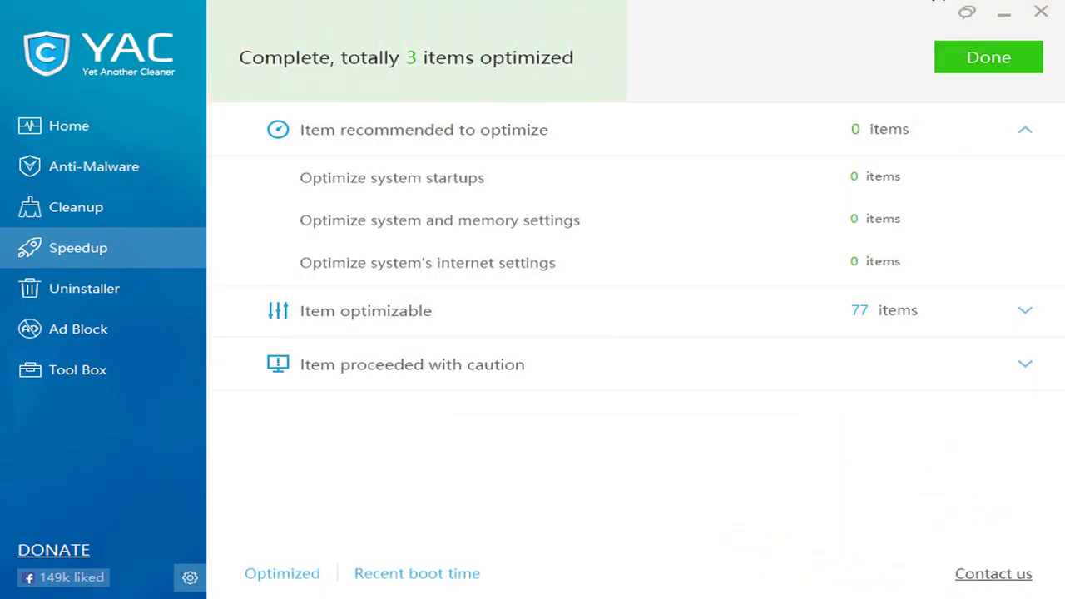
{"action": "left_click", "coordinate": [971, 65]}
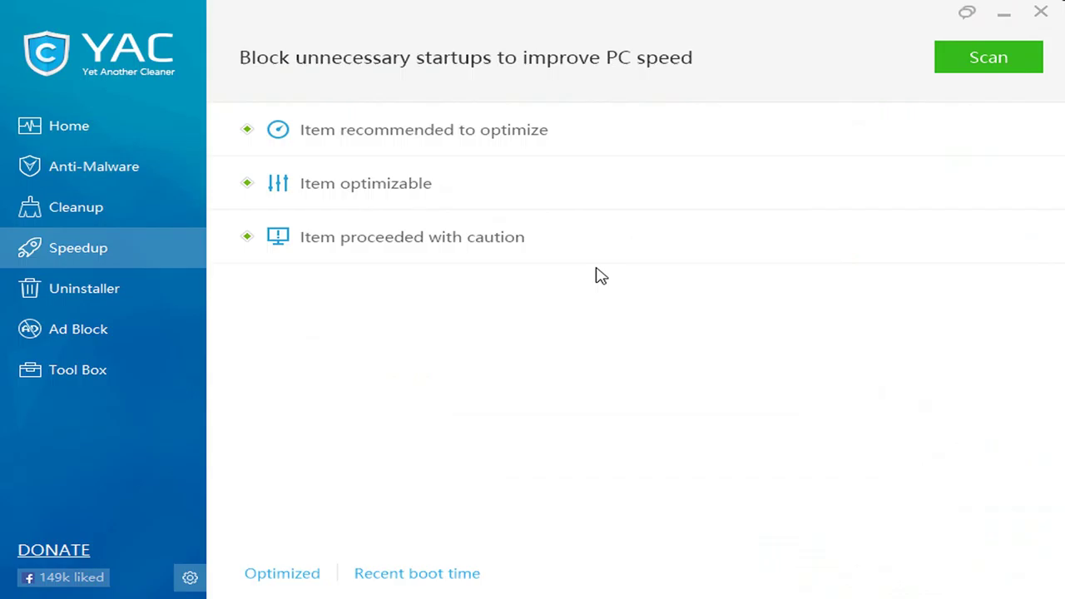
View the Cleanup options and the Anti-Malware feature comparison, ending on the Anti-Malware scan and protection overview.
{"action": "left_click", "coordinate": [47, 203]}
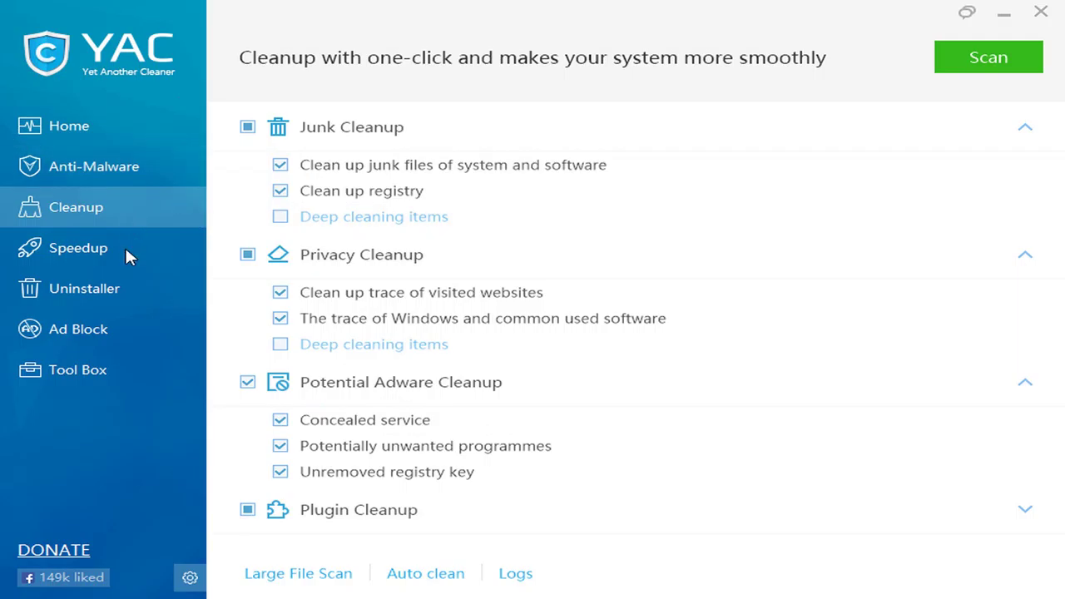
{"action": "left_click", "coordinate": [92, 173]}
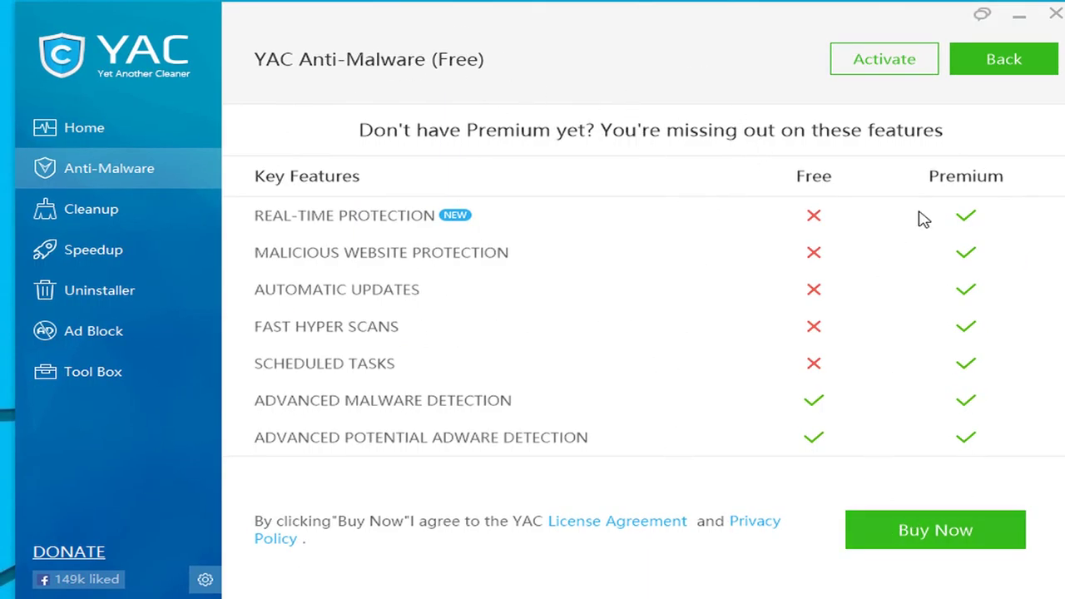
{"action": "left_click", "coordinate": [1006, 62]}
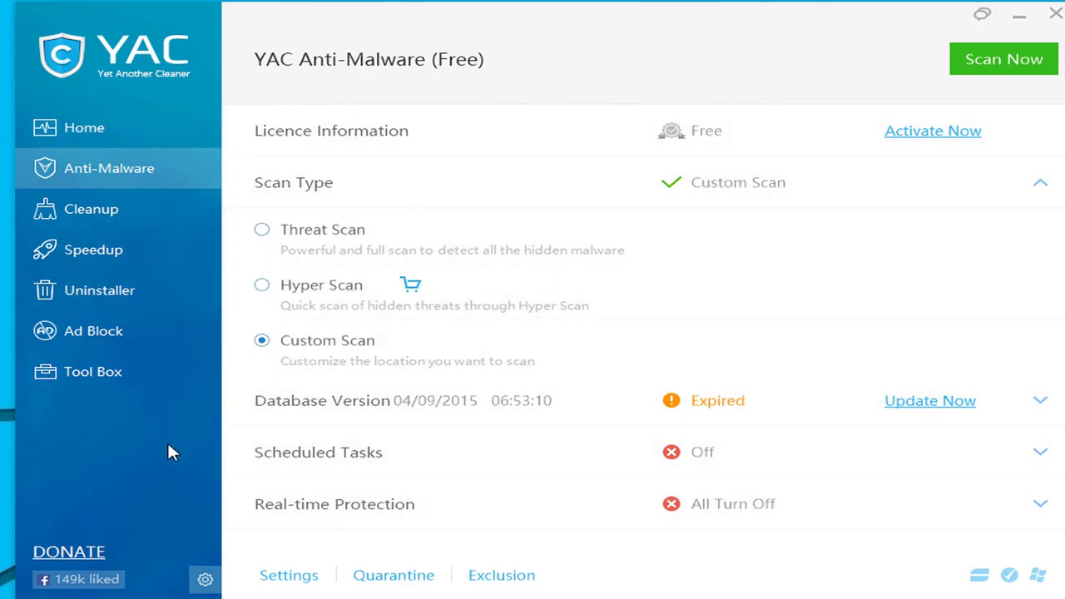
Review the available interface languages in the program settings, and set YAC Booster to Show.
{"action": "left_click", "coordinate": [200, 588]}
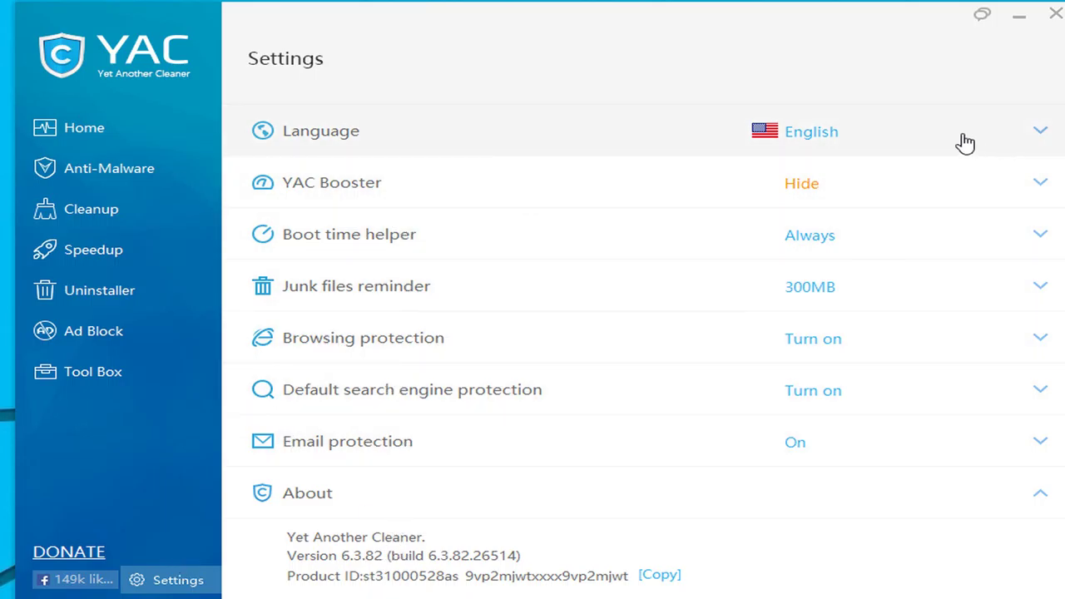
{"action": "left_click", "coordinate": [965, 140]}
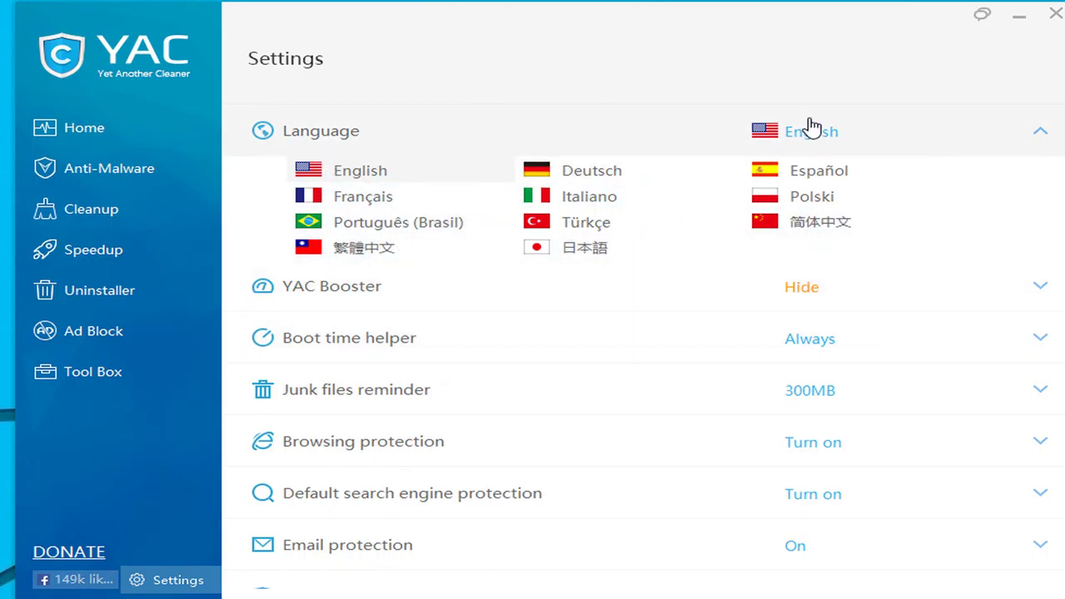
{"action": "left_click", "coordinate": [806, 127]}
{"action": "left_click", "coordinate": [798, 184]}
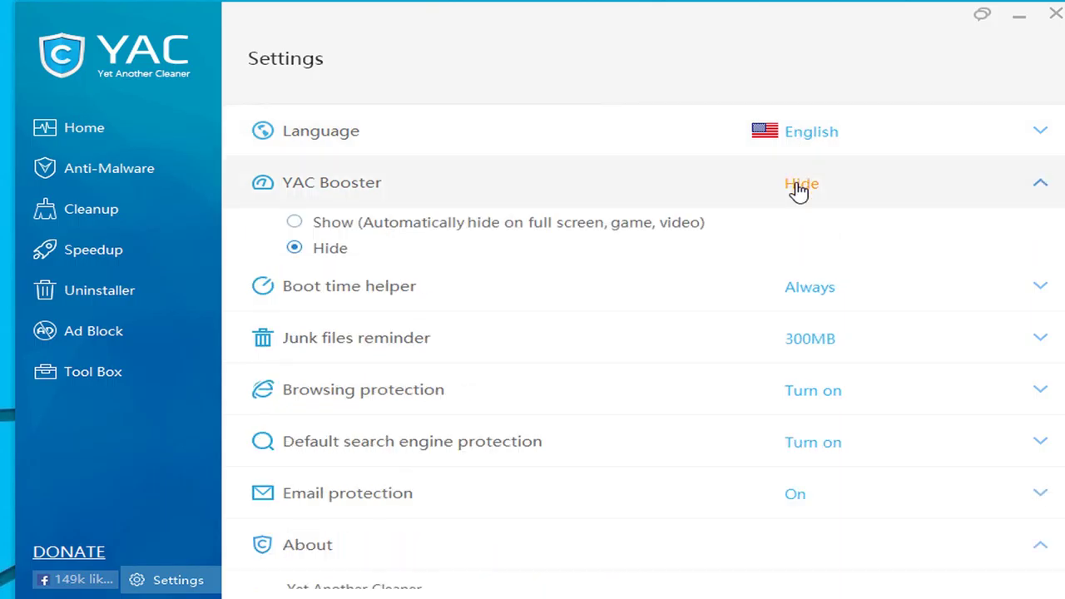
{"action": "left_click", "coordinate": [376, 224]}
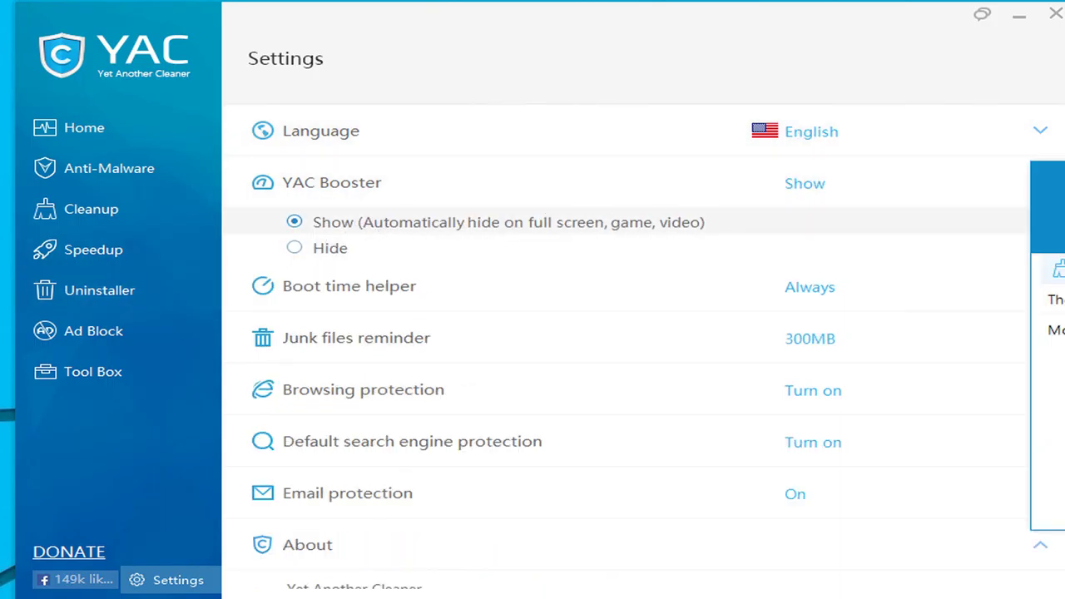
Move the YAC Booster widget fully into view, and boost the memory with XSetup and quick junk file cleaning selected.
{"action": "left_click_drag", "start_coordinate": [1056, 150], "coordinate": [803, 133]}
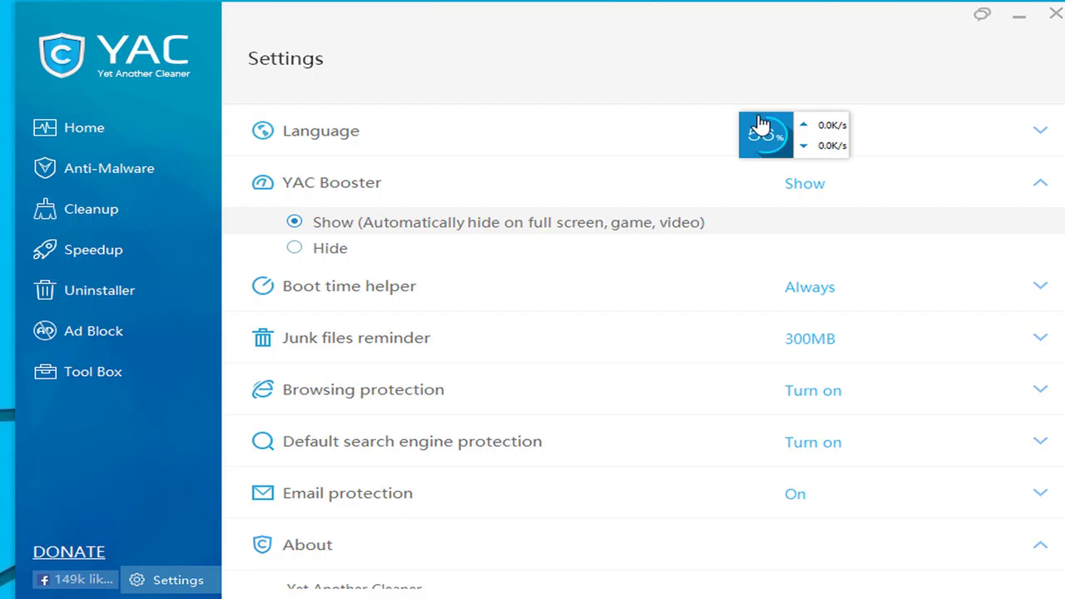
{"action": "mouse_move", "coordinate": [761, 125]}
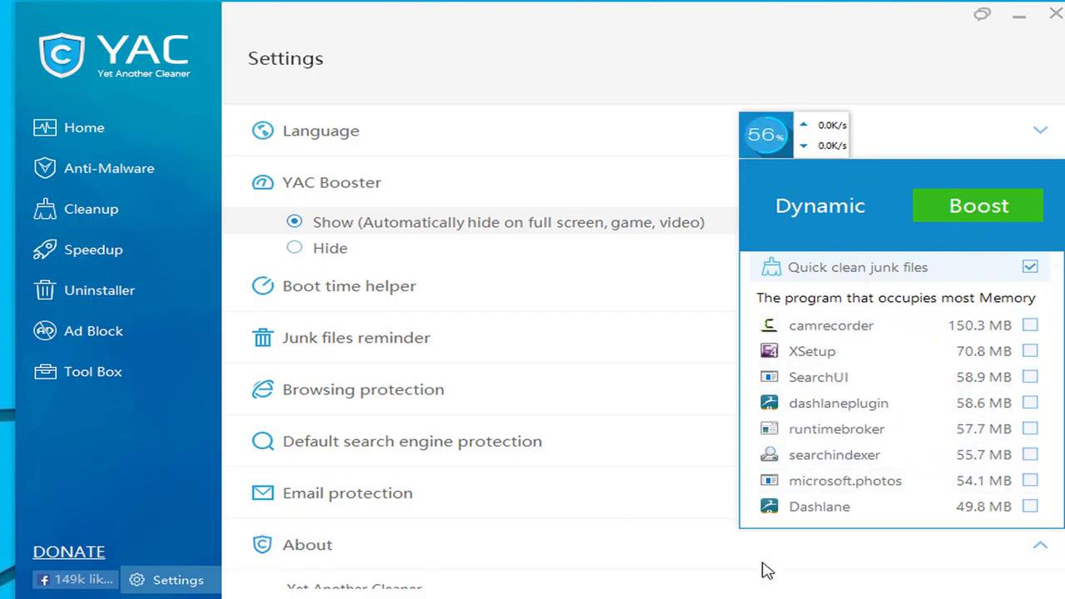
{"action": "left_click", "coordinate": [897, 354]}
{"action": "left_click", "coordinate": [978, 208]}
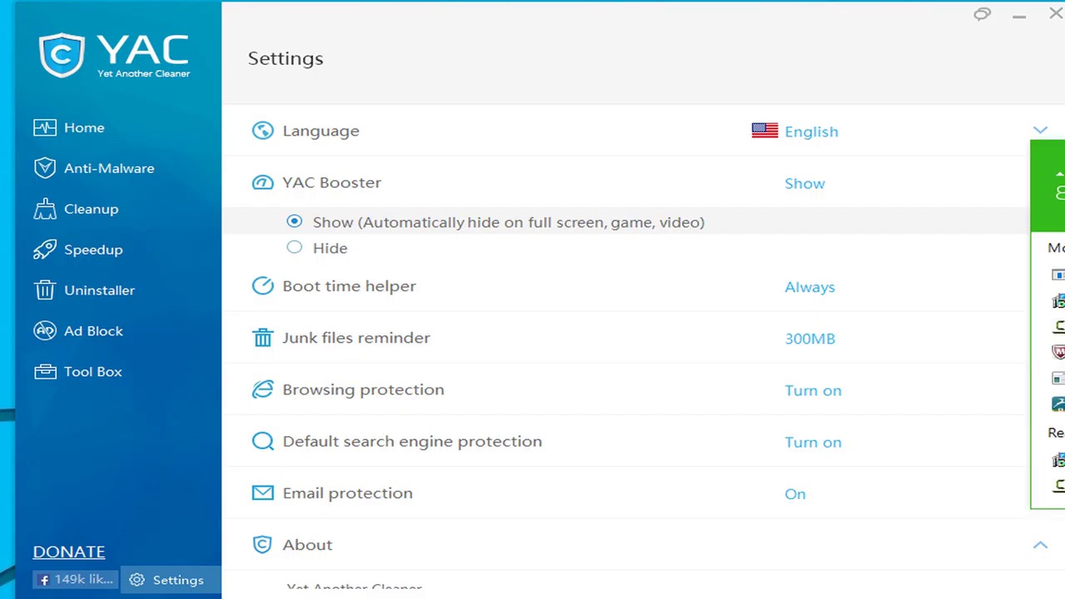
View the YAC Booster's traffic-intensive programs and real-time traffic monitoring, repositioning the widget.
{"action": "mouse_move", "coordinate": [957, 161]}
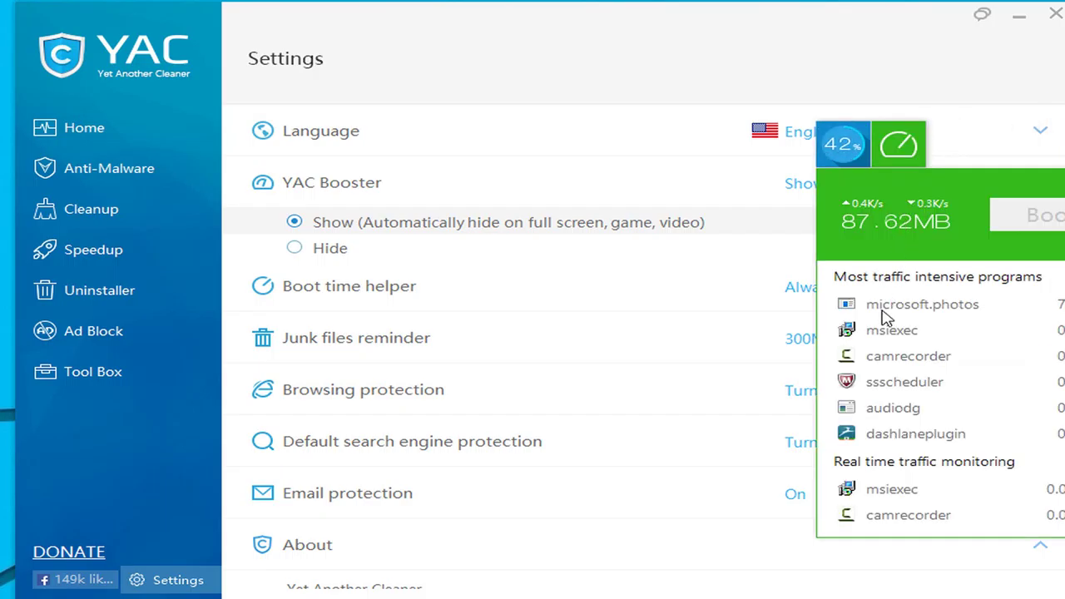
{"action": "left_click_drag", "start_coordinate": [891, 143], "coordinate": [739, 143]}
{"action": "mouse_move", "coordinate": [738, 143]}
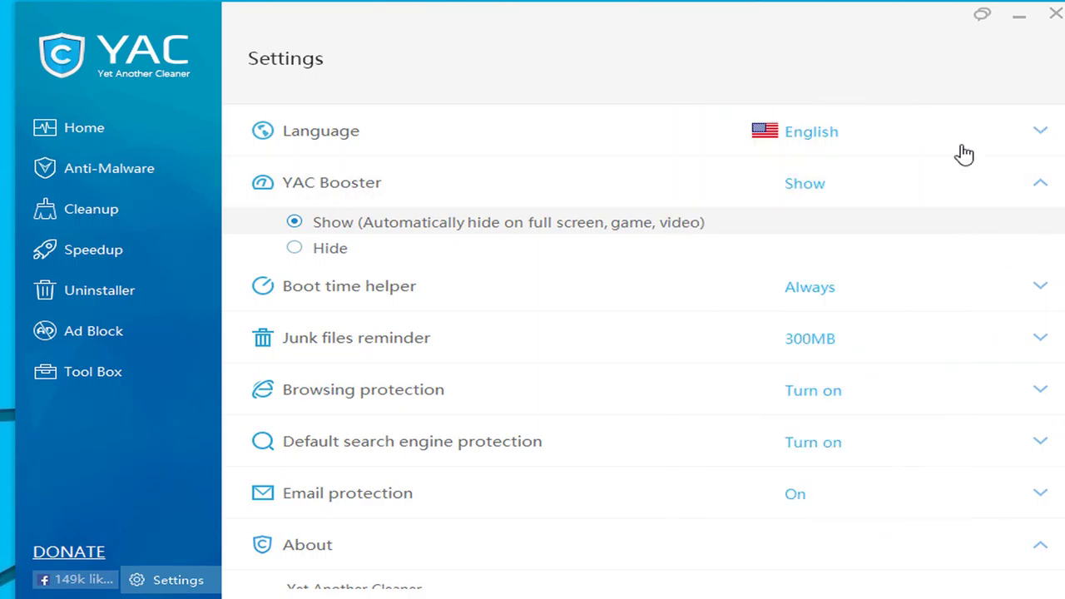
View the Boot time helper's reminder options, and collapse the YAC Booster and Boot time helper settings.
{"action": "left_click", "coordinate": [407, 296]}
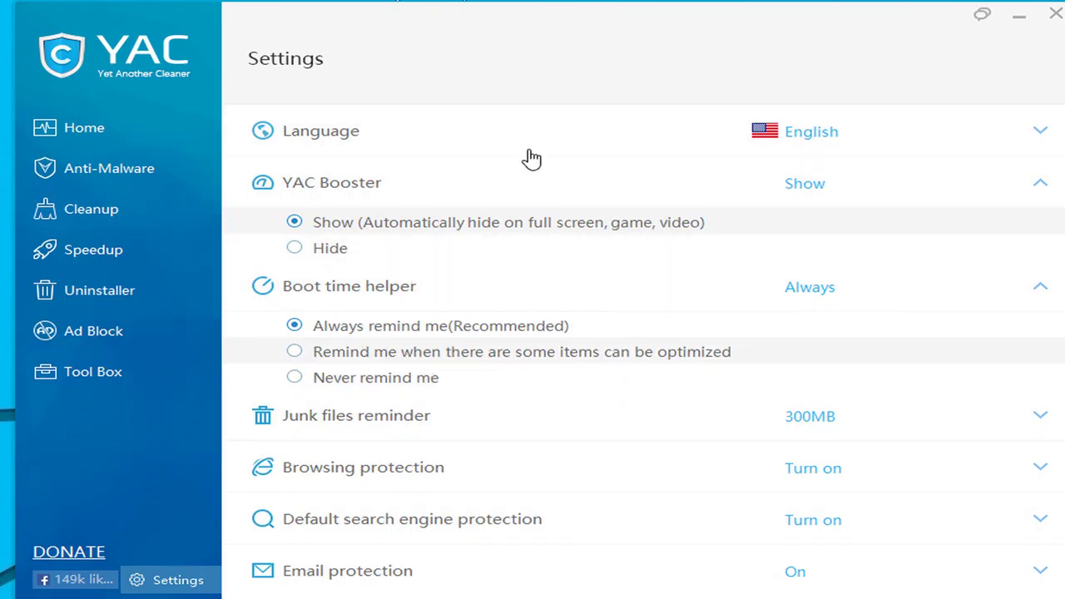
{"action": "left_click", "coordinate": [372, 182]}
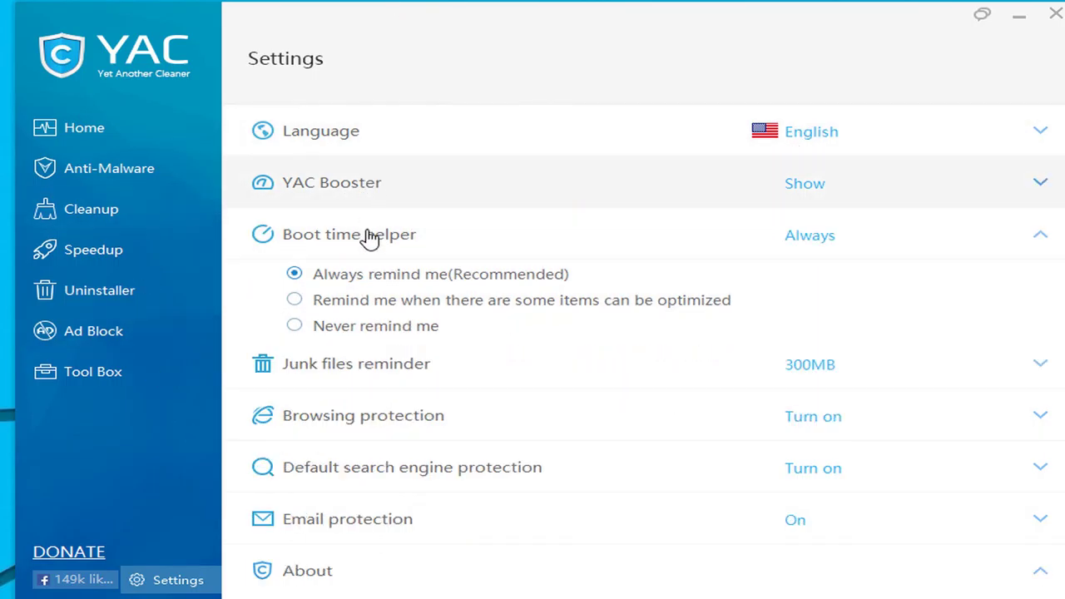
{"action": "left_click", "coordinate": [328, 234]}
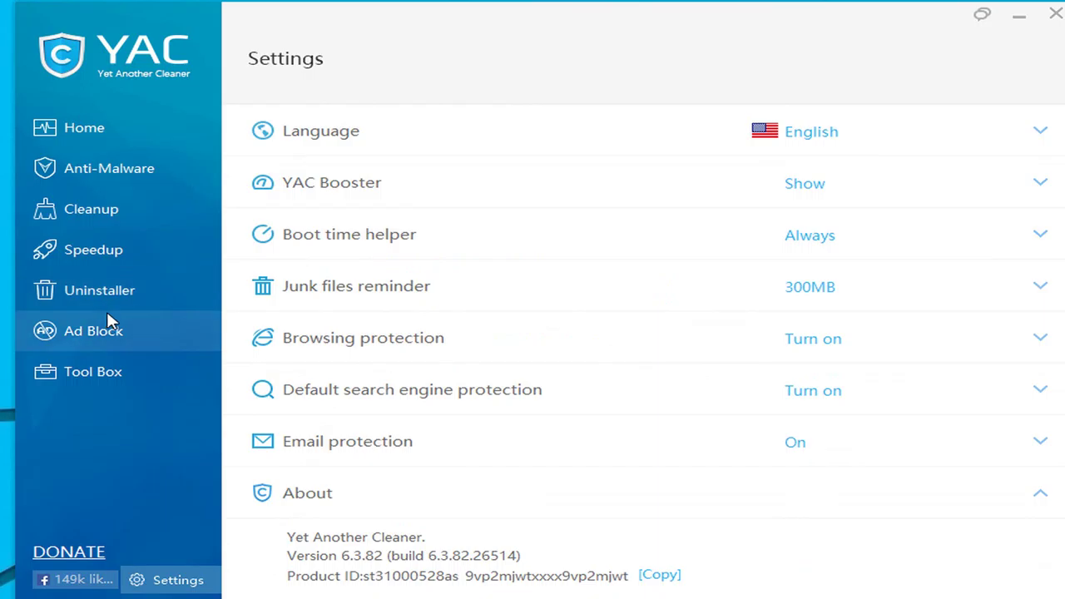
View the Tool Box's common and system tools, and the Ad Block count, switch and filter subscriptions.
{"action": "left_click", "coordinate": [90, 377]}
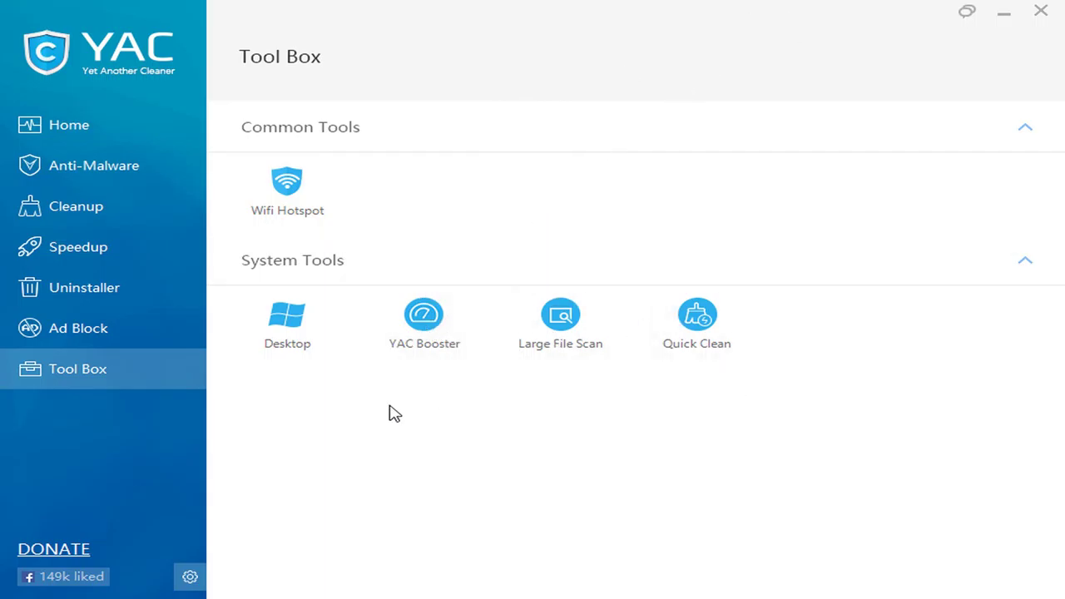
{"action": "left_click", "coordinate": [67, 327]}
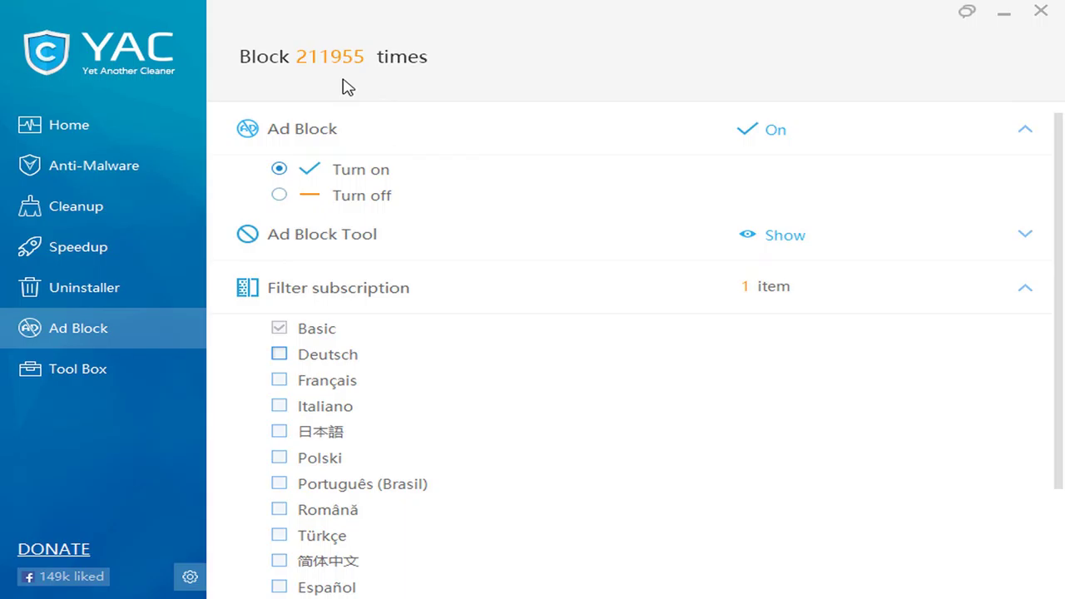
{"action": "mouse_move", "coordinate": [332, 65]}
{"action": "mouse_move", "coordinate": [364, 71]}
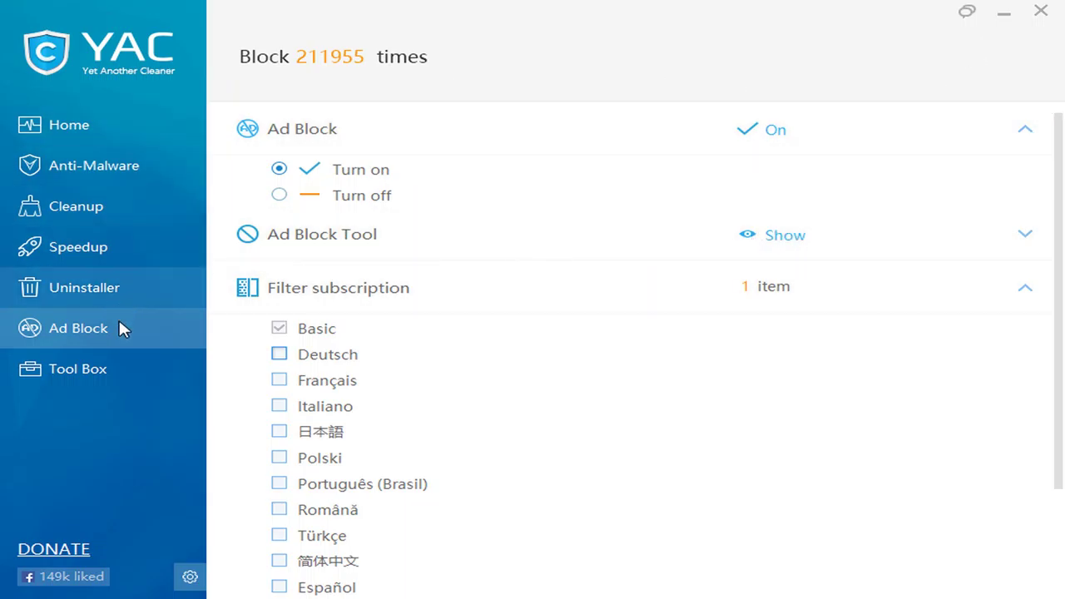
Return to the Home overview of protection status, and close YAC.
{"action": "left_click", "coordinate": [84, 129]}
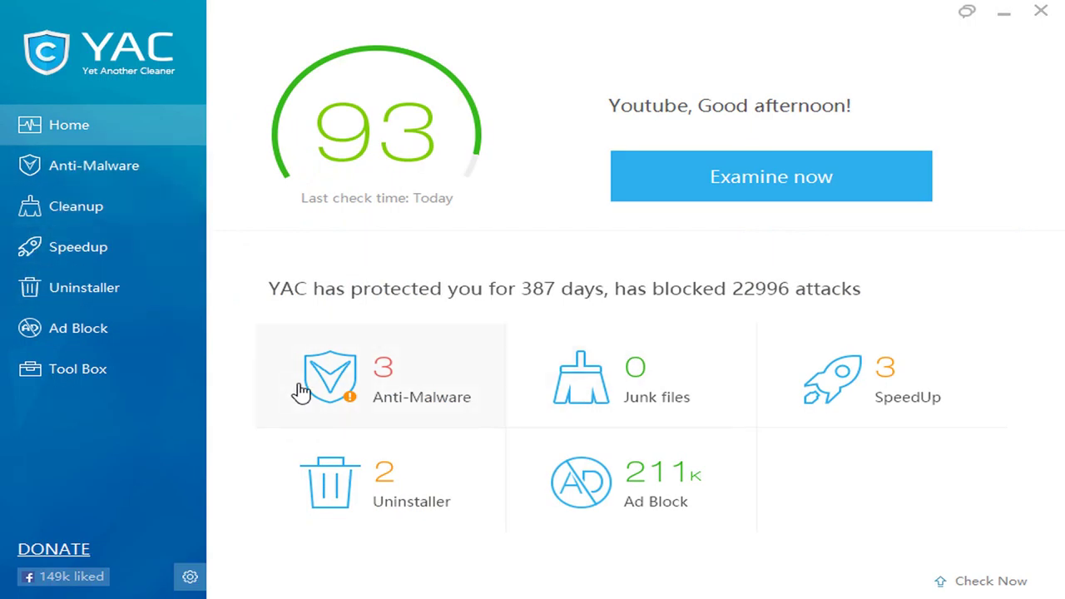
{"action": "mouse_move", "coordinate": [301, 390]}
{"action": "left_click", "coordinate": [1036, 15]}
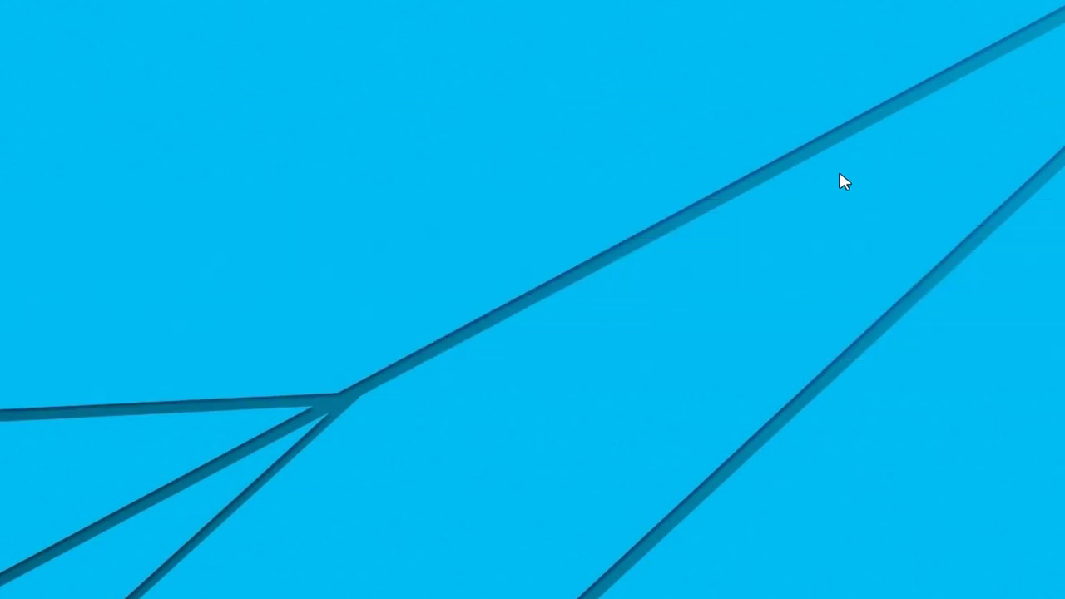